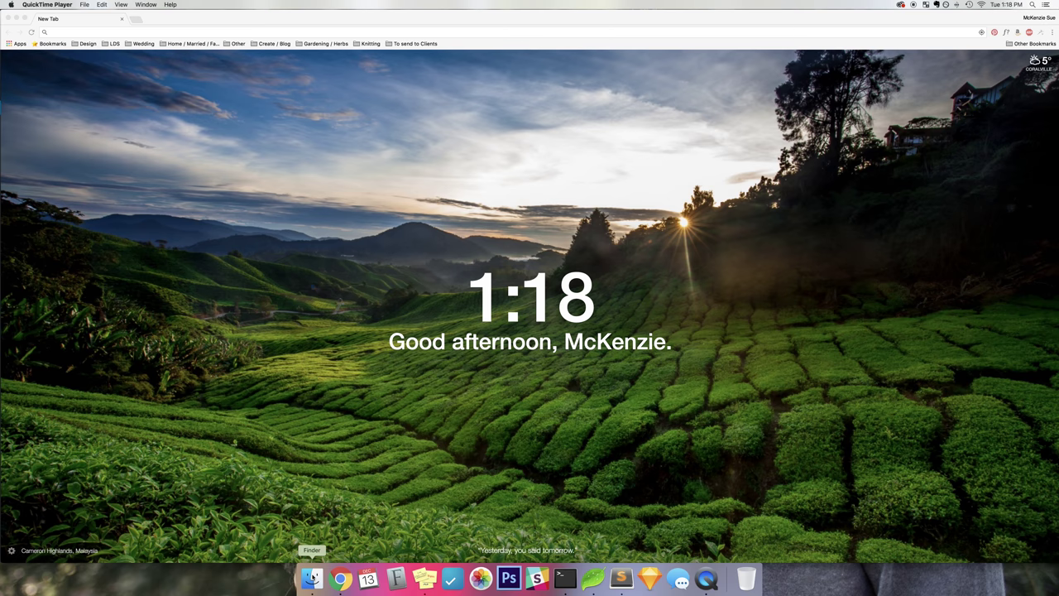
# In Finder, examine the file size and dimensions of 005.jpg on the Desktop
pyautogui.click(312, 577)
pyautogui.click(403, 318)
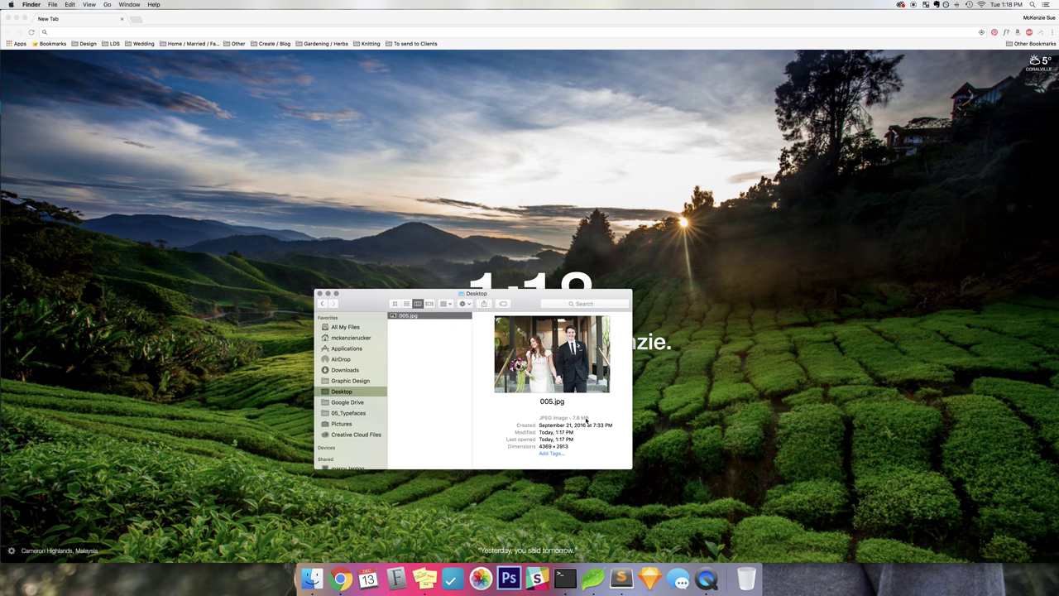
pyautogui.moveTo(589, 418); pyautogui.dragTo(539, 418)
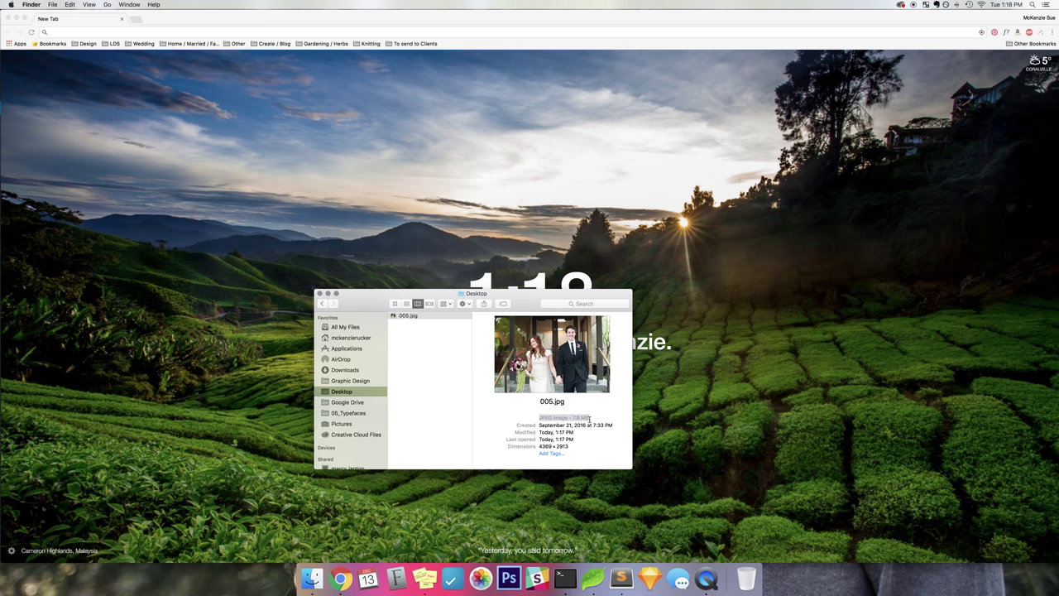
pyautogui.click(453, 412)
pyautogui.click(426, 317)
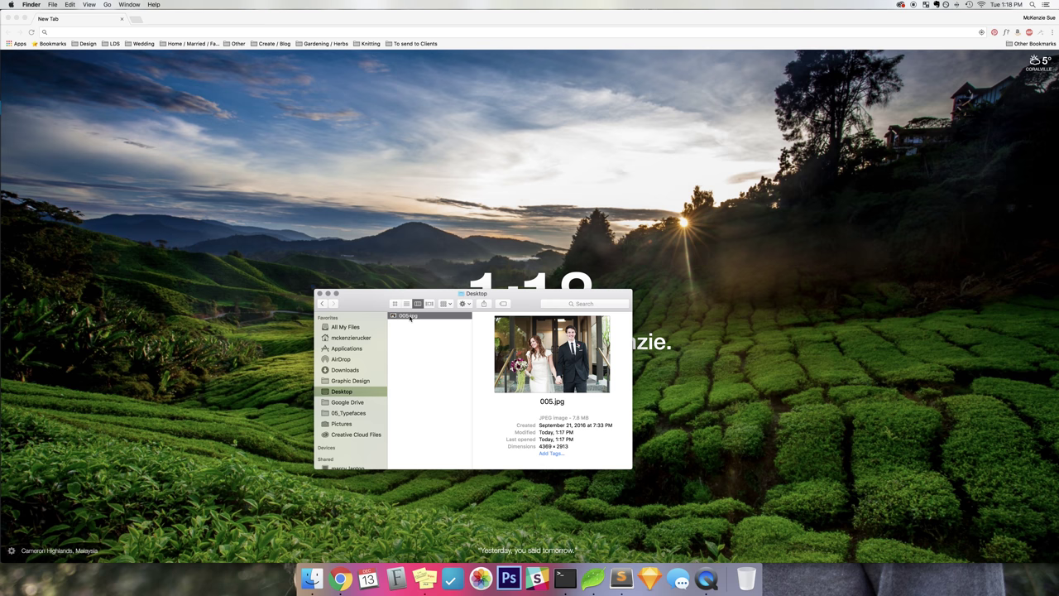
# Duplicate 005.jpg in the Desktop folder
pyautogui.rightClick(410, 318)
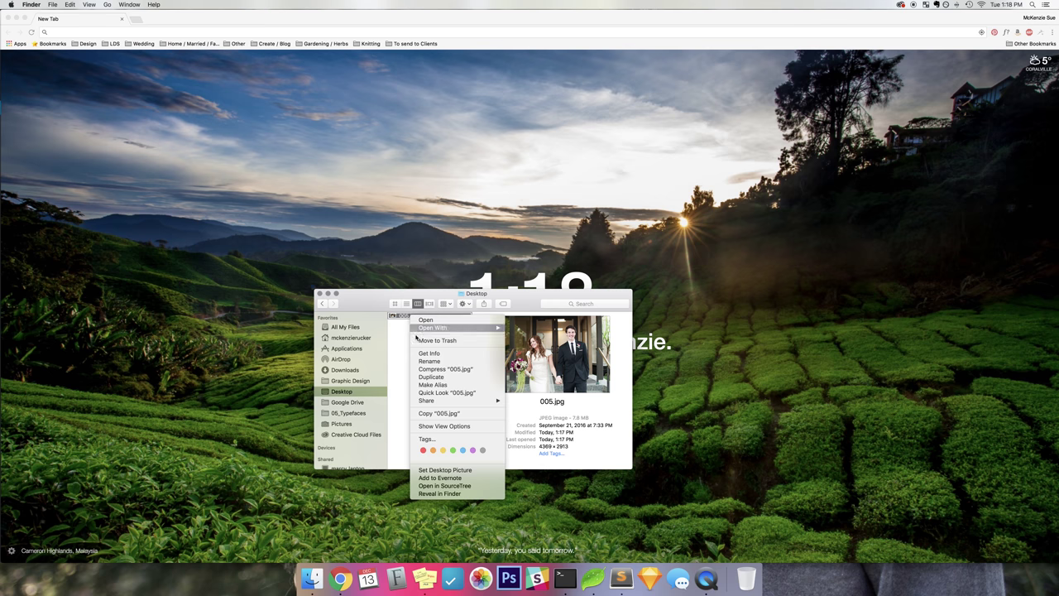
pyautogui.click(421, 377)
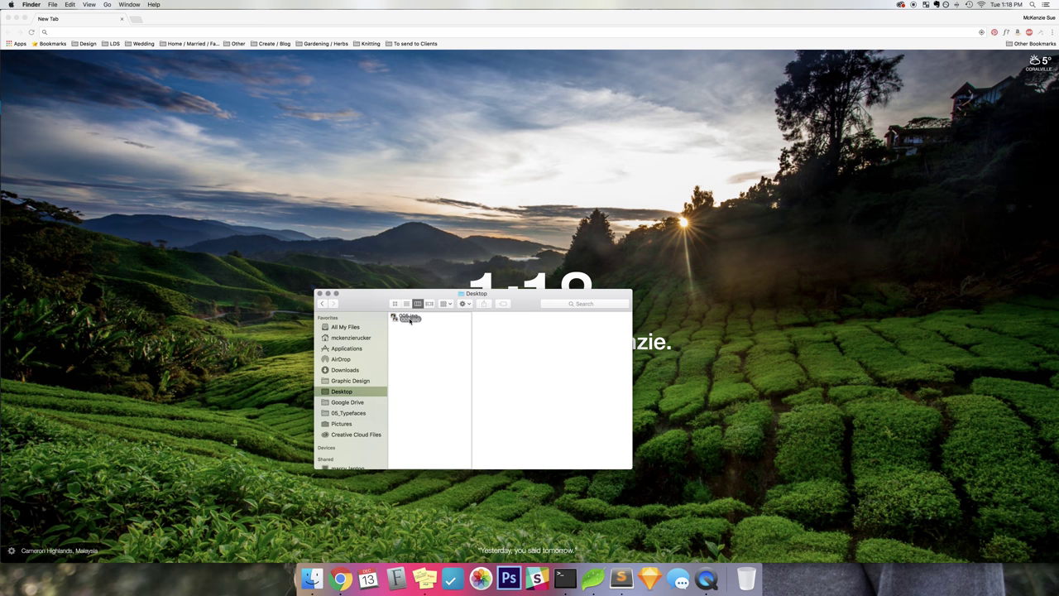
pyautogui.moveTo(410, 321); pyautogui.dragTo(409, 324)
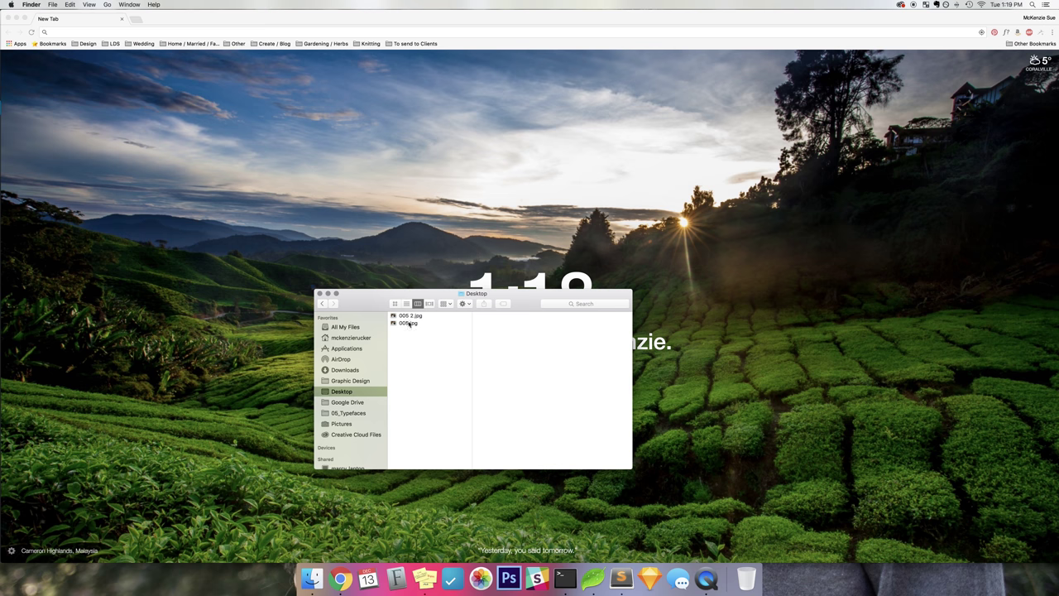
# Rename the duplicated photo as wedding-web, keeping its .jpg extension
pyautogui.click(409, 317)
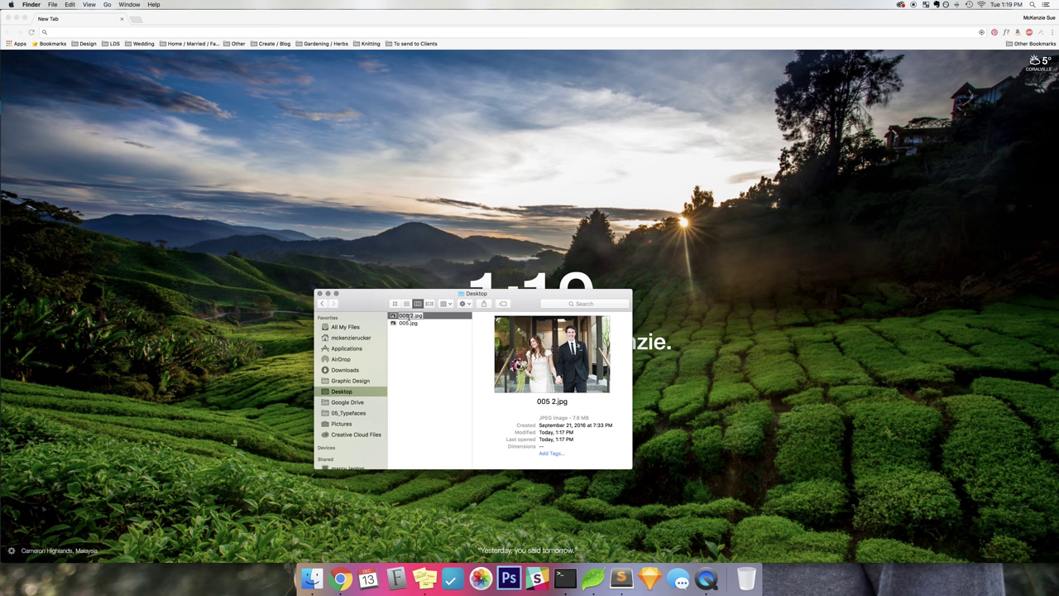
pyautogui.write('wedding')
pyautogui.write('-web')
pyautogui.press('Return')
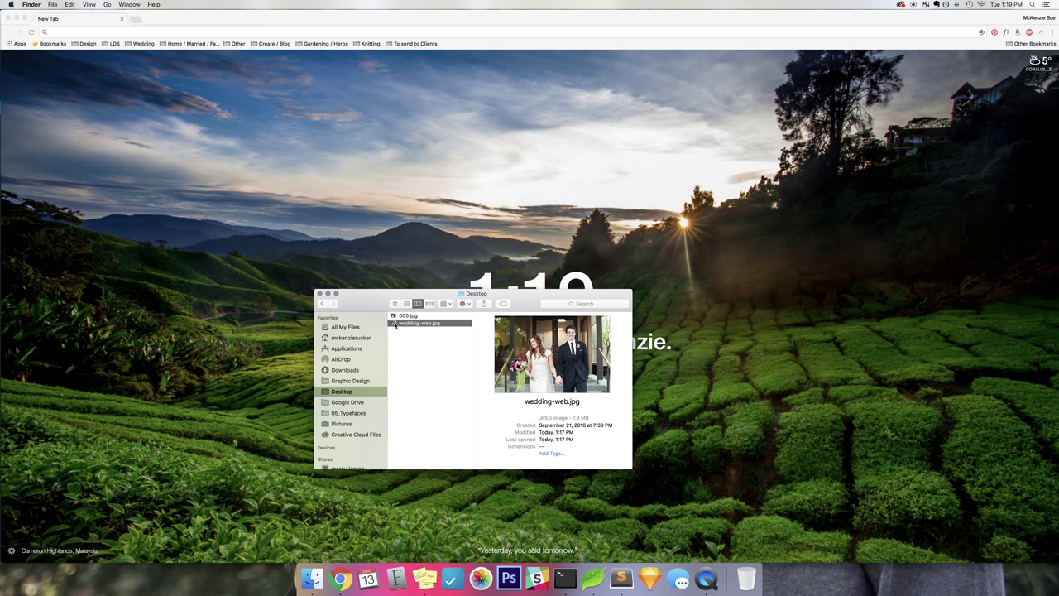
# Open wedding-web.jpg from the Desktop folder in Preview
pyautogui.rightClick(395, 324)
pyautogui.moveTo(463, 335)
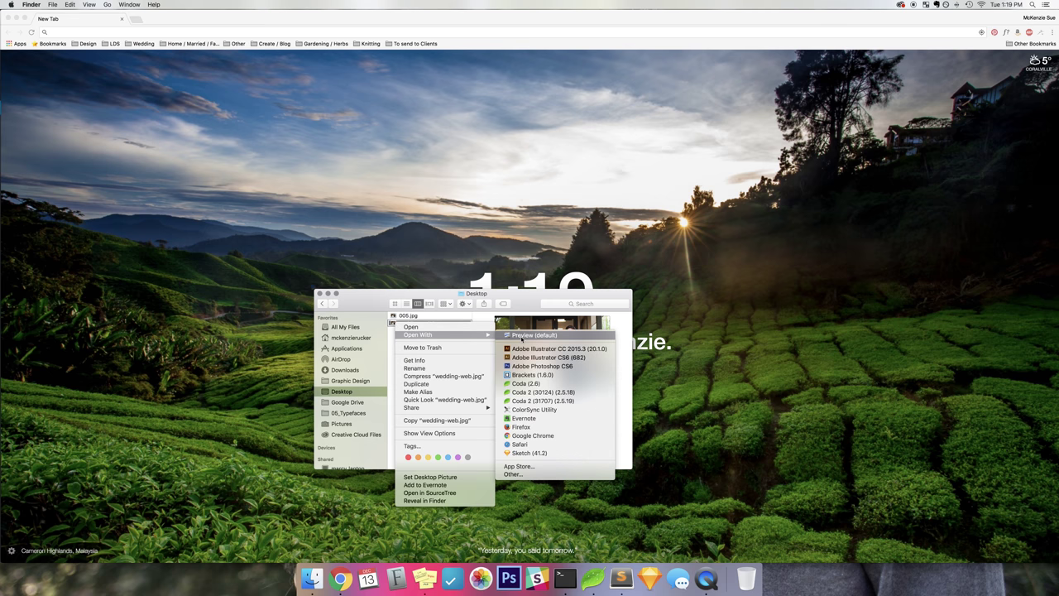
pyautogui.click(521, 336)
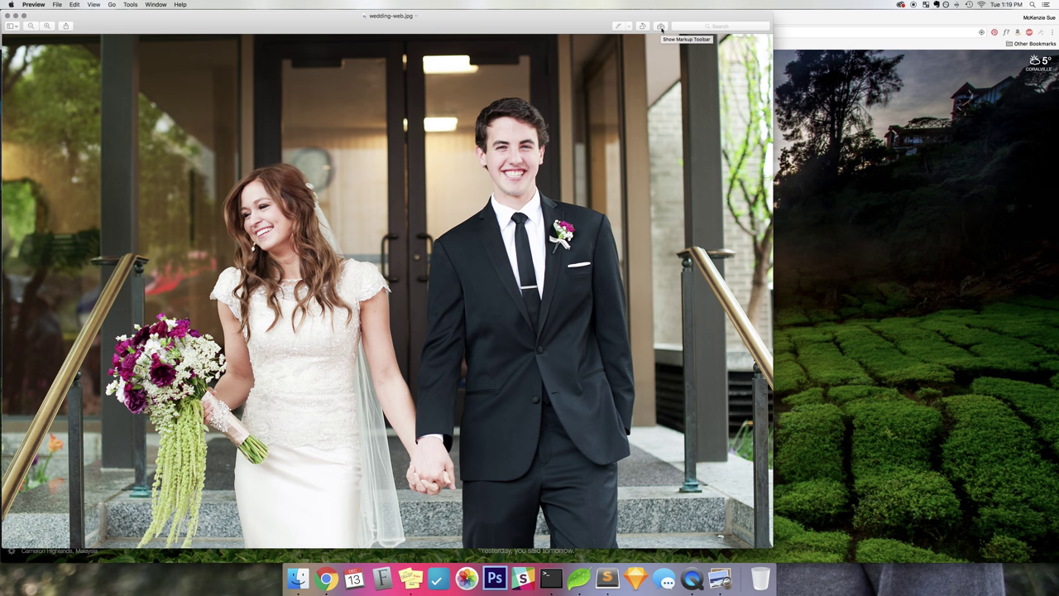
# Apply a resolution of 72 pixels/inch in the image size settings and save wedding-web.jpg
pyautogui.click(661, 27)
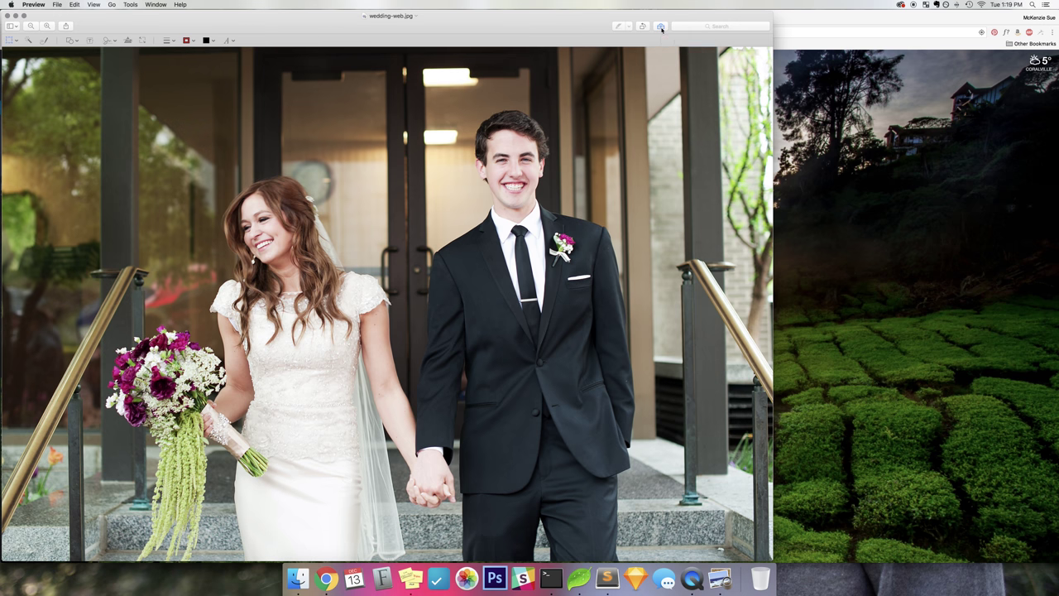
pyautogui.click(142, 43)
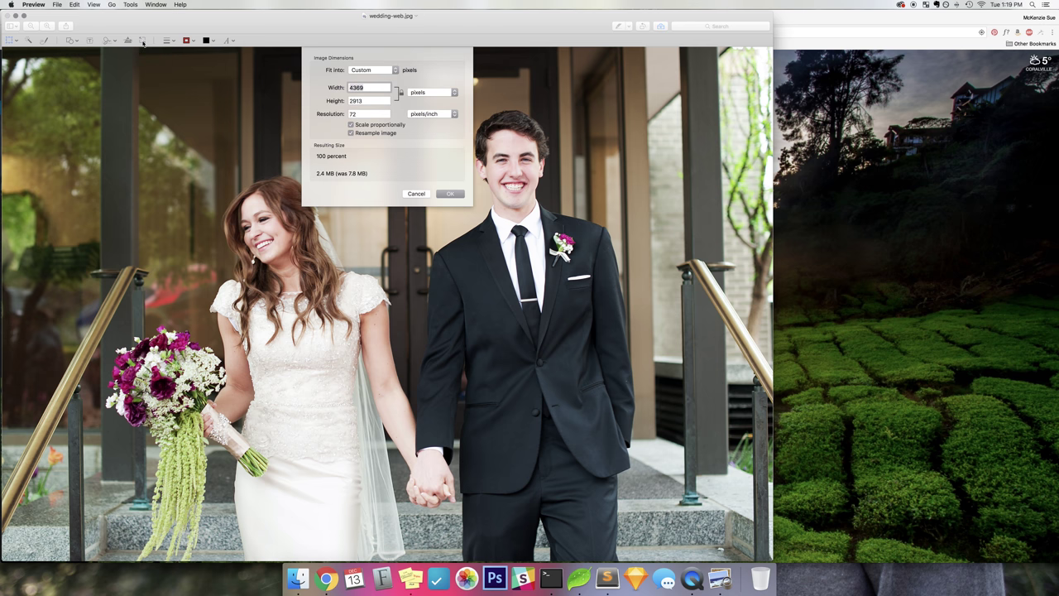
pyautogui.click(354, 114)
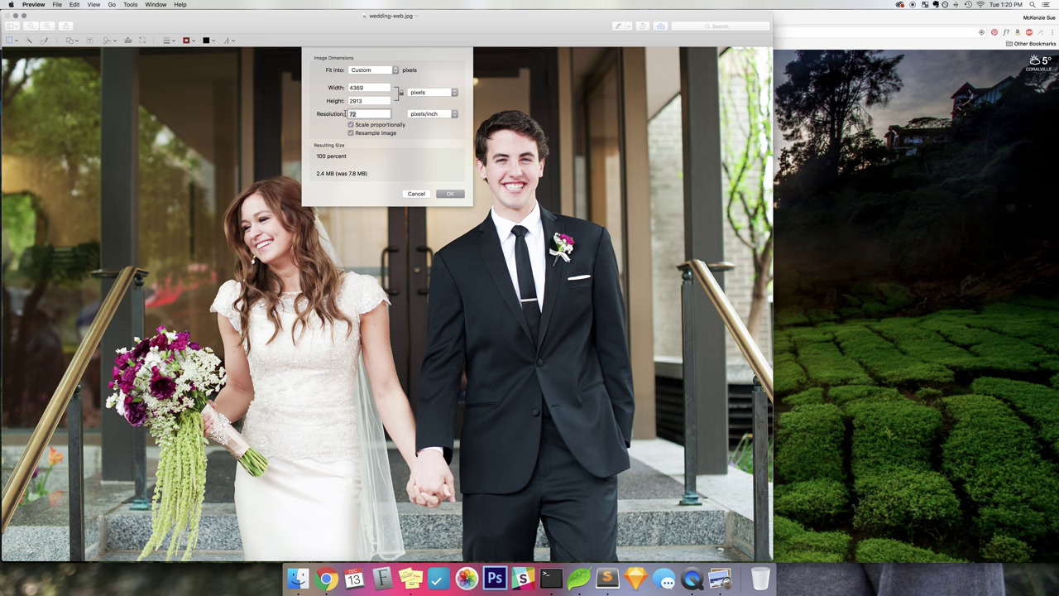
pyautogui.doubleClick(353, 113)
pyautogui.press('Return')
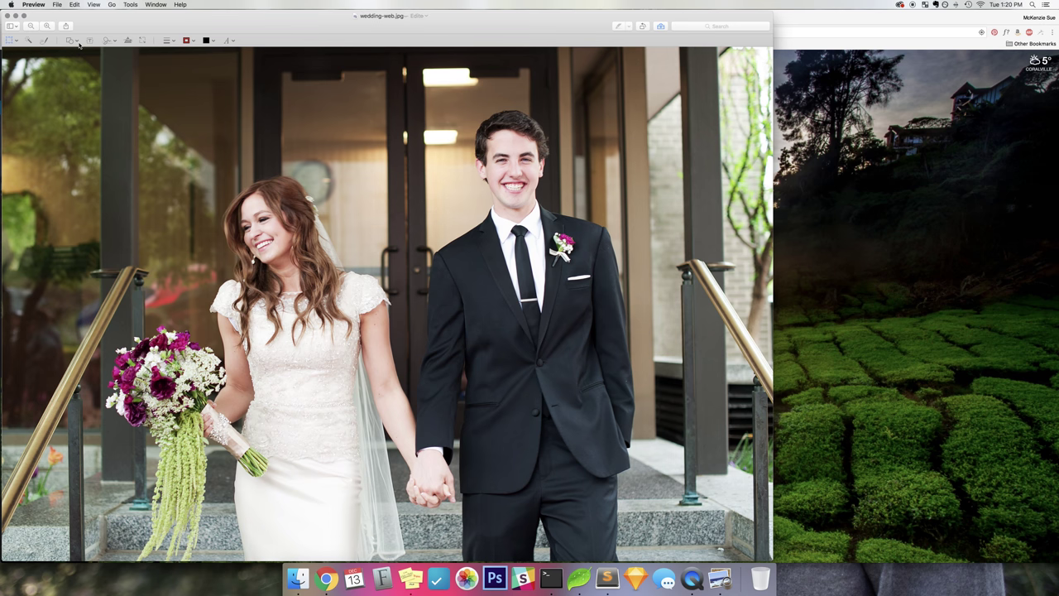
pyautogui.click(57, 4)
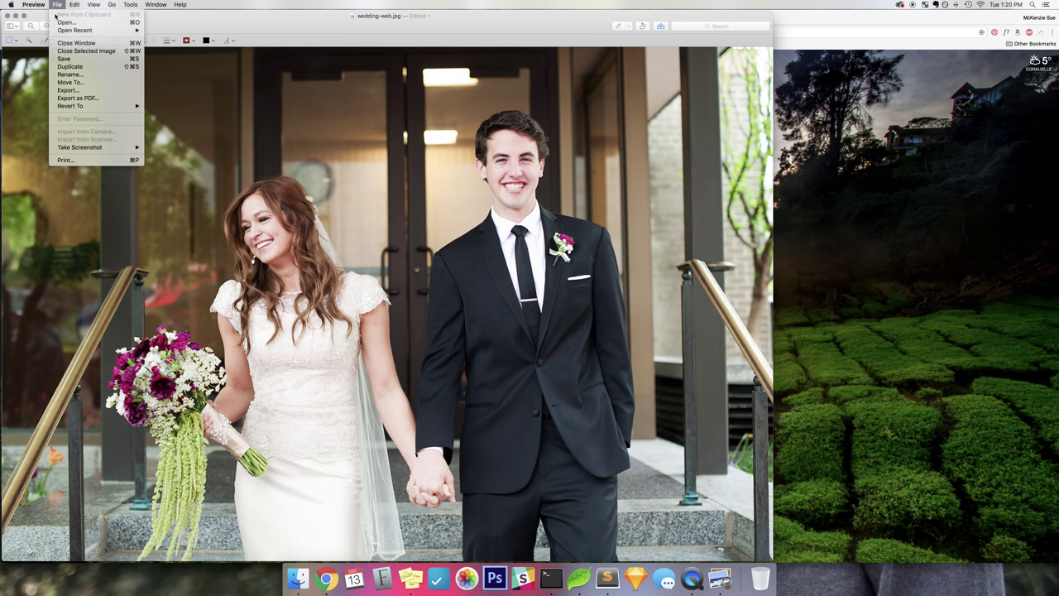
pyautogui.click(65, 59)
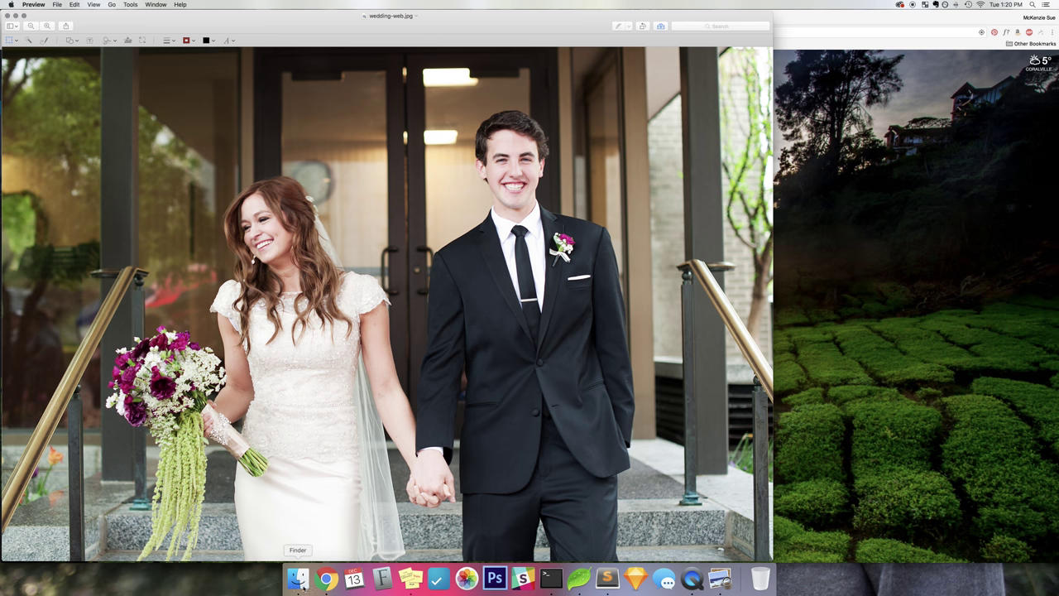
# Switch to Finder to compare the file sizes of 005.jpg and wedding-web.jpg, and return to Preview
pyautogui.click(298, 579)
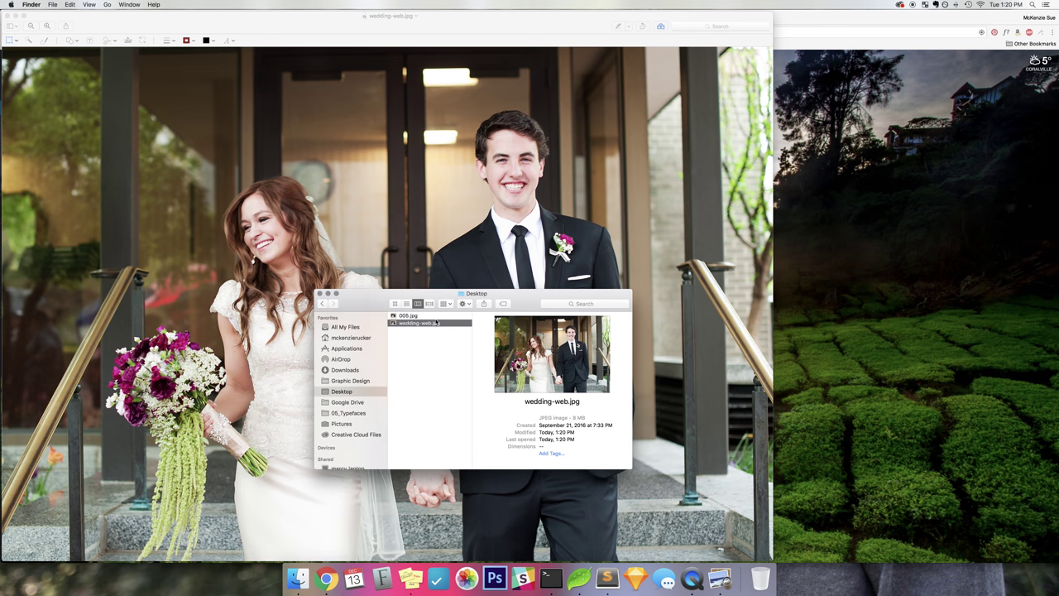
pyautogui.click(434, 315)
pyautogui.click(437, 322)
pyautogui.click(478, 180)
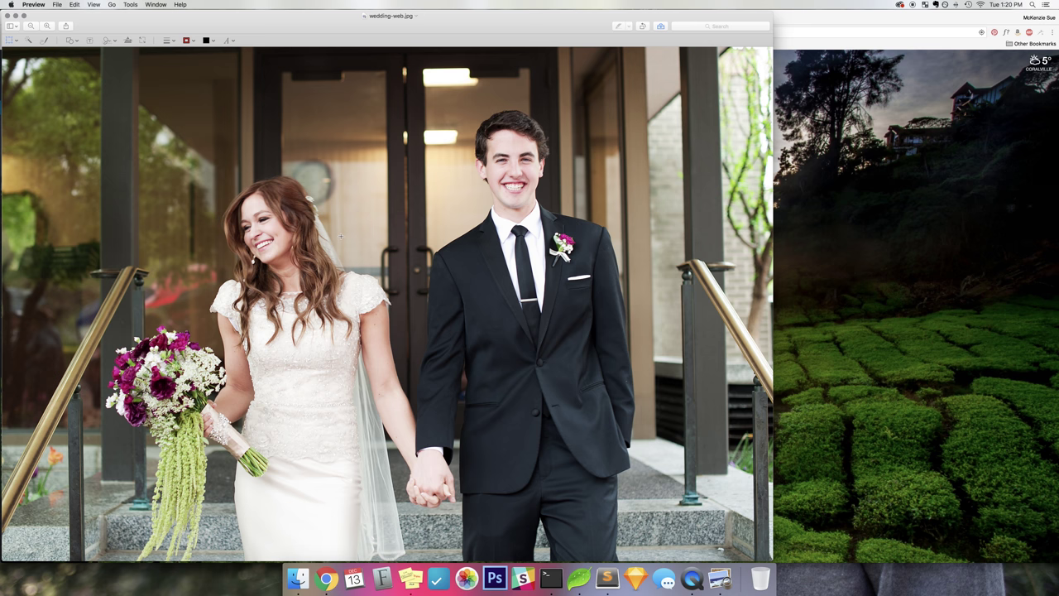
# Start exporting the photo to the Downloads folder under the name wedding-web-small
pyautogui.click(56, 5)
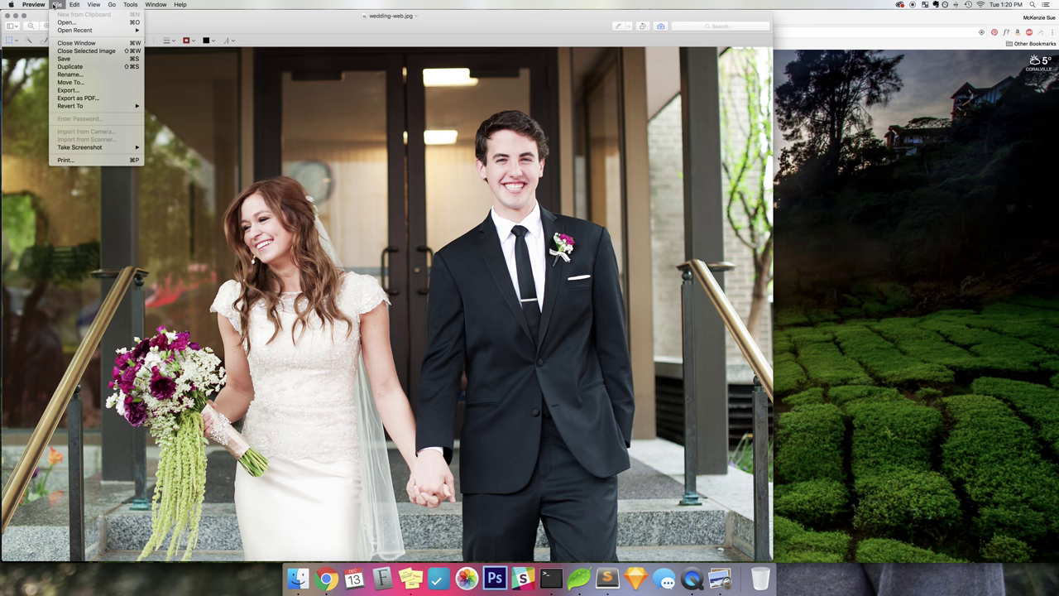
pyautogui.click(64, 90)
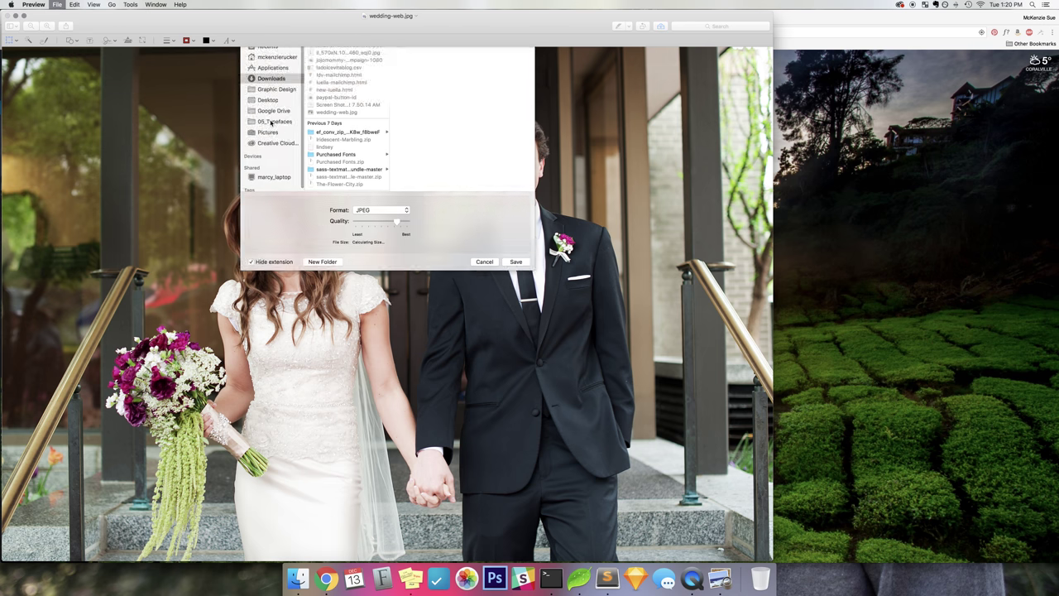
pyautogui.click(364, 93)
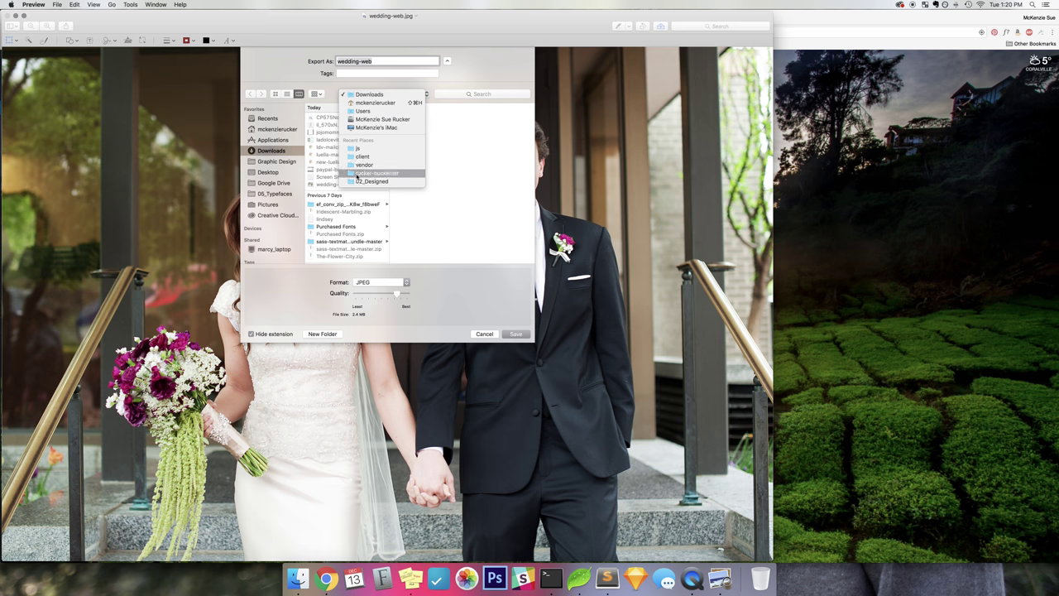
pyautogui.click(385, 94)
pyautogui.click(384, 94)
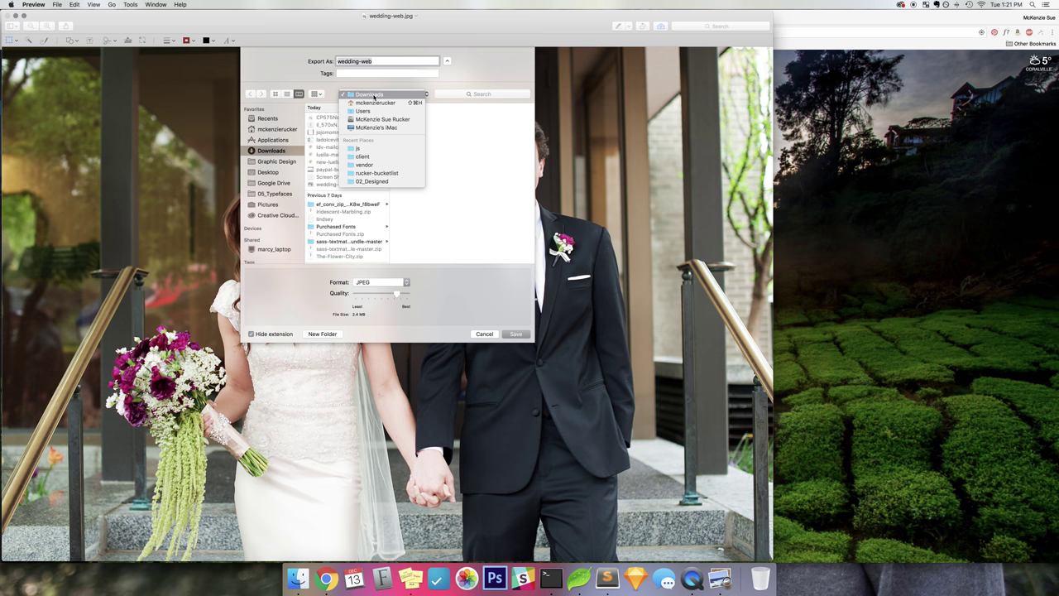
pyautogui.click(374, 95)
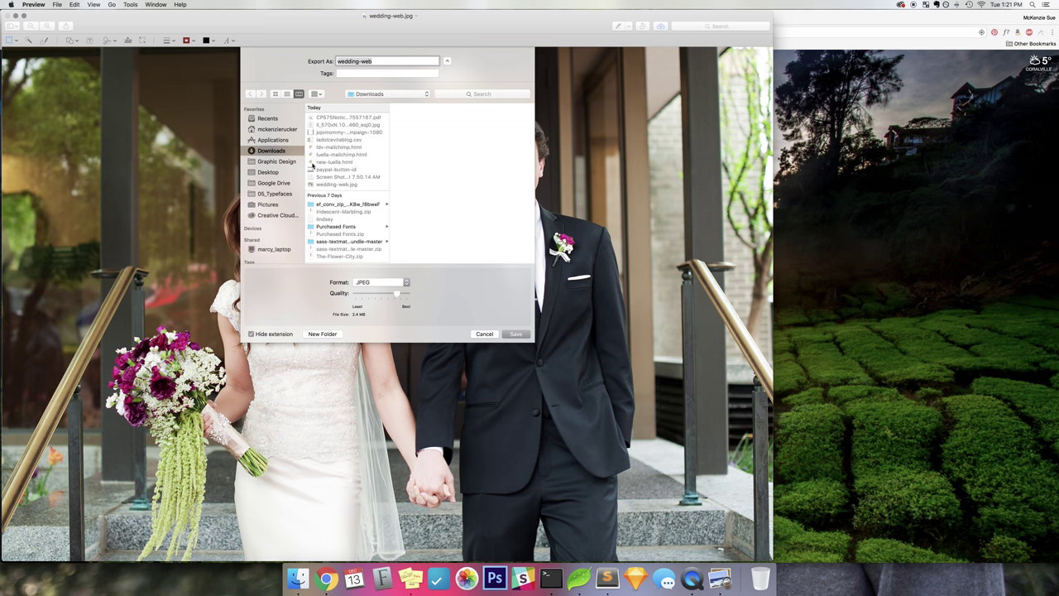
pyautogui.click(375, 61)
pyautogui.write('-small')
# Keep JPEG as the export format, lower the quality slightly and save the exported copy
pyautogui.click(362, 284)
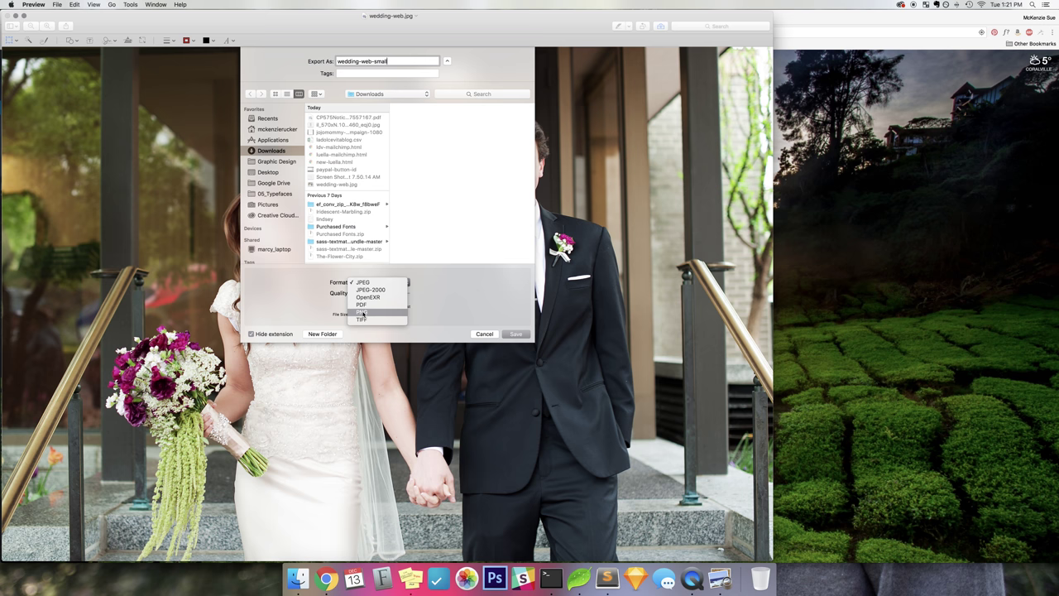
pyautogui.click(364, 283)
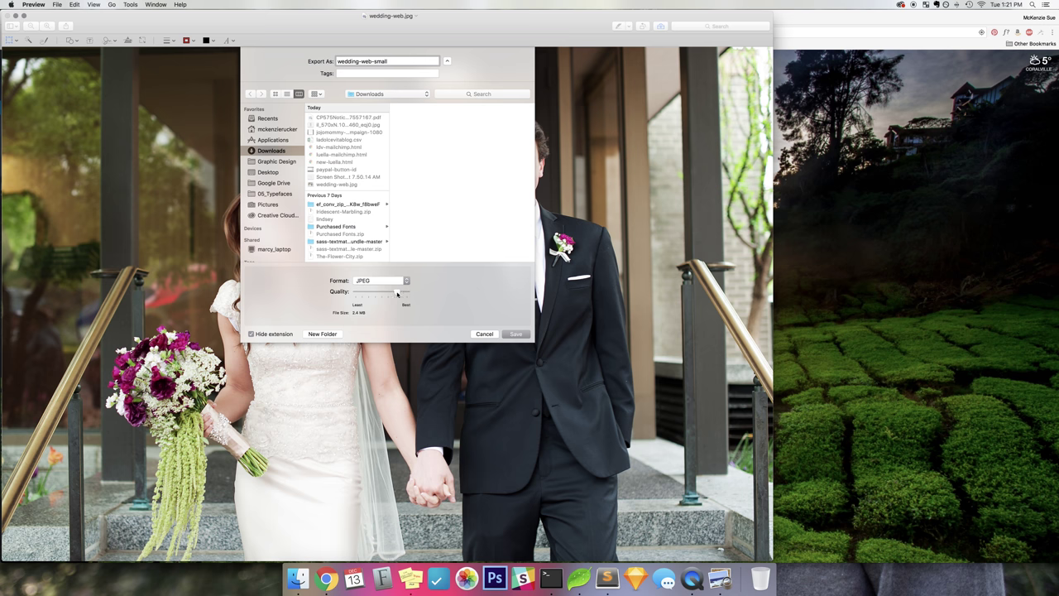
pyautogui.moveTo(397, 294)
pyautogui.mouseDown()
pyautogui.moveTo(408, 293)
pyautogui.moveTo(388, 294)
pyautogui.mouseUp()
pyautogui.moveTo(392, 294); pyautogui.dragTo(395, 294)
pyautogui.click(514, 334)
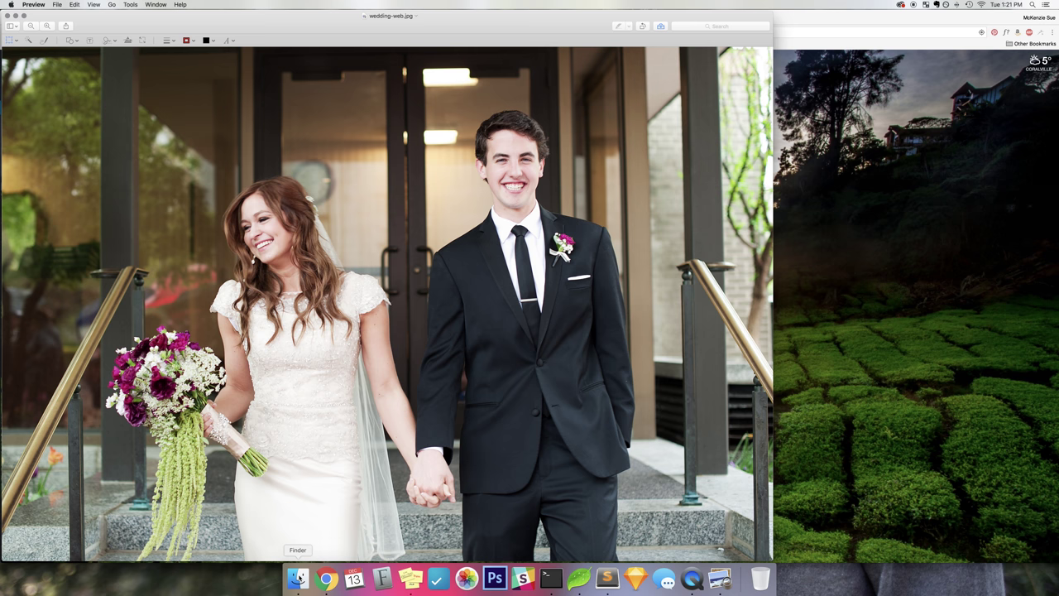
# Switch to Finder, find wedding-web-small in the Downloads folder and open it in Preview
pyautogui.click(298, 578)
pyautogui.click(343, 371)
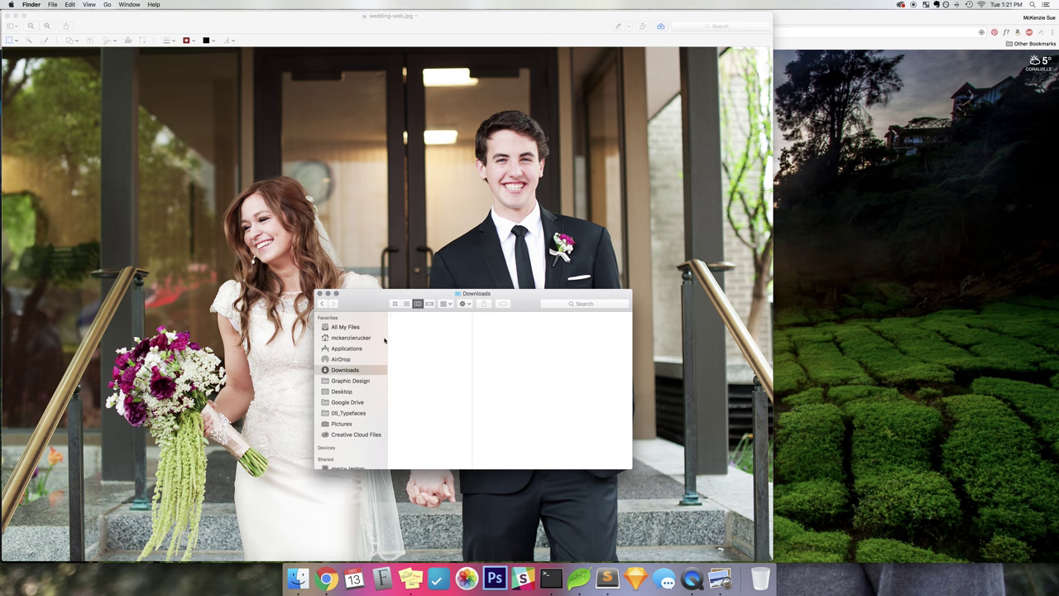
pyautogui.click(421, 341)
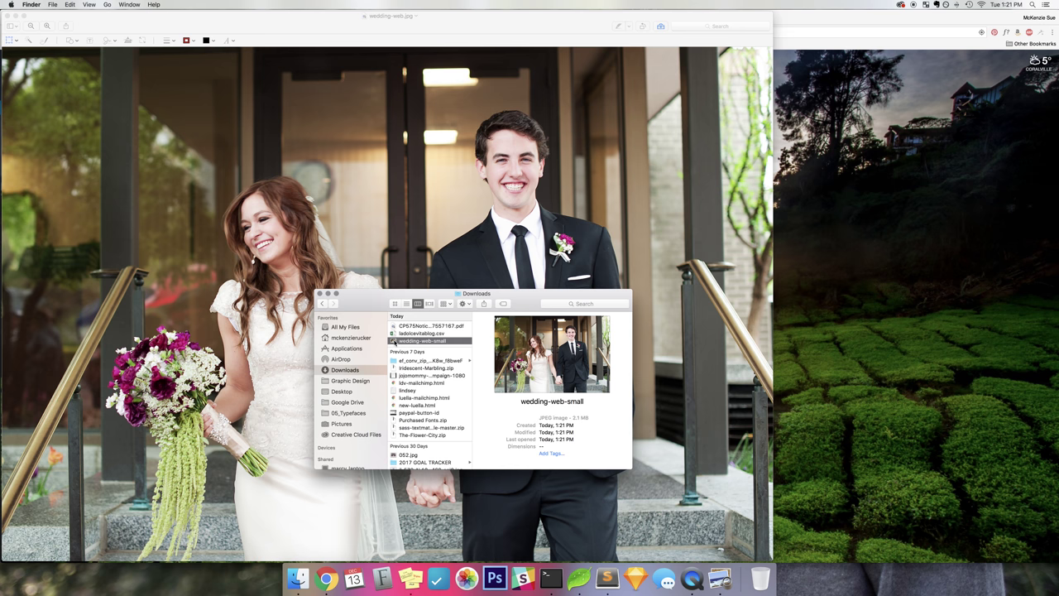
pyautogui.rightClick(395, 342)
pyautogui.moveTo(430, 361)
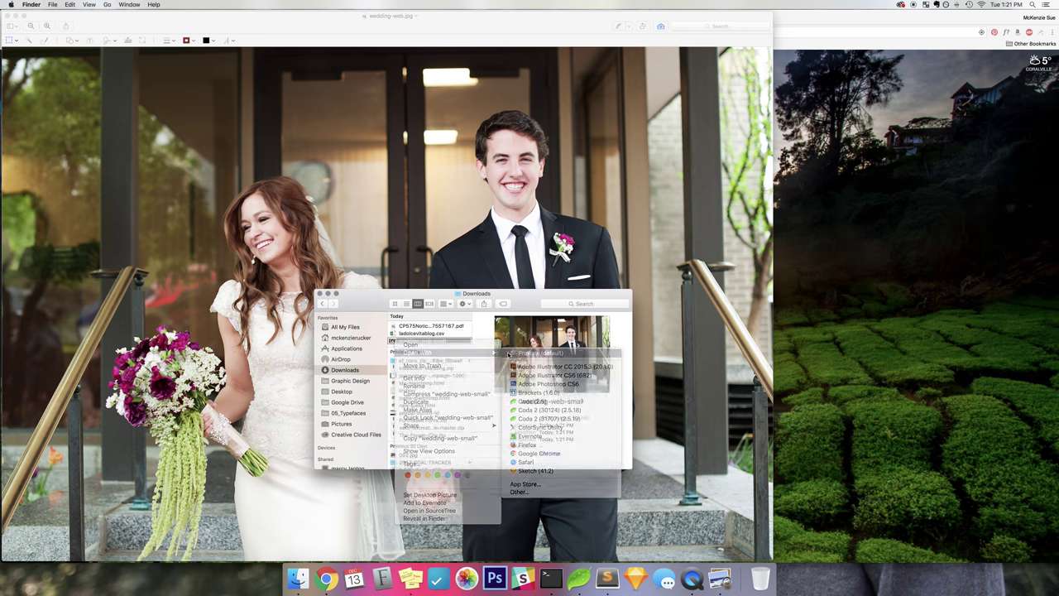
pyautogui.click(512, 357)
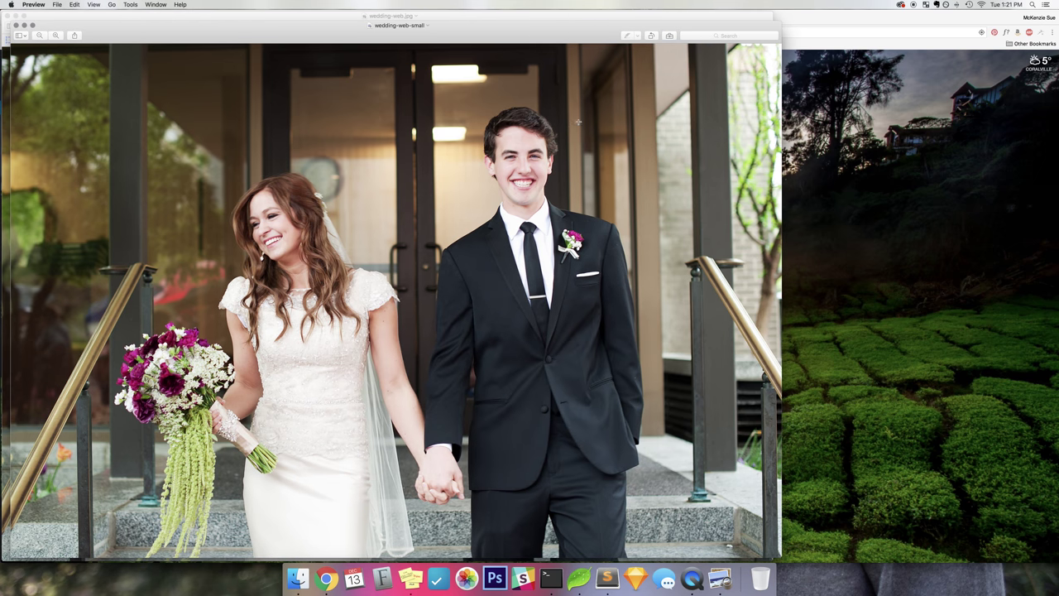
# Resize wedding-web-small proportionally to a width of 3000 pixels and save the change
pyautogui.click(670, 36)
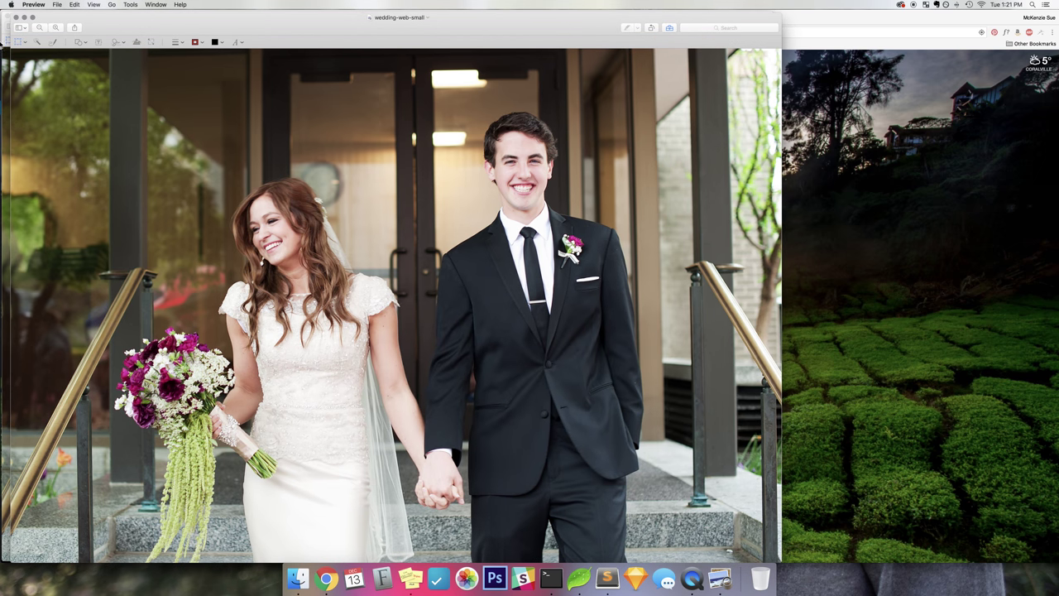
pyautogui.click(150, 43)
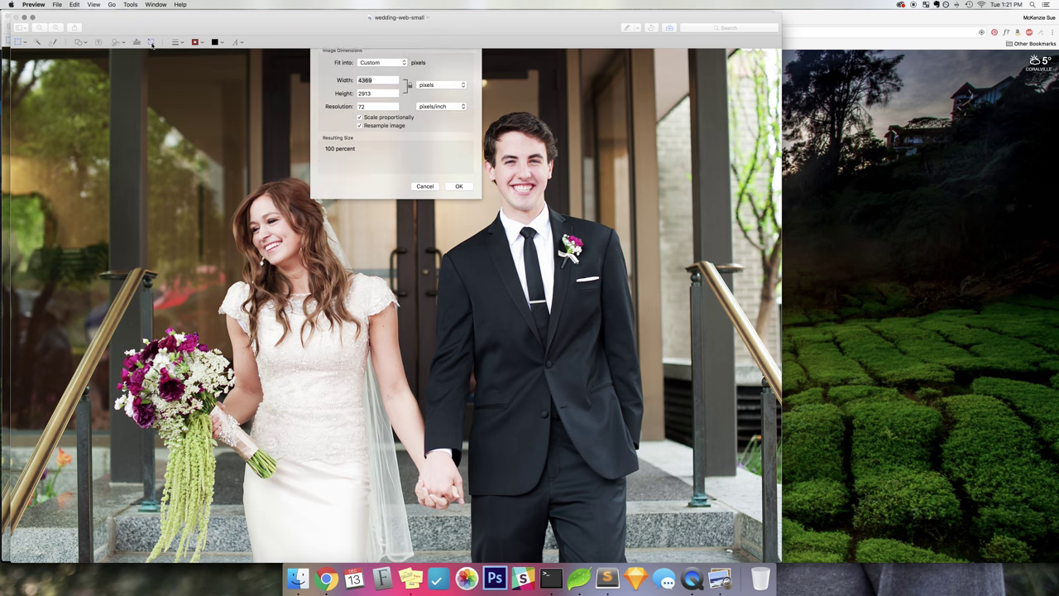
pyautogui.click(384, 90)
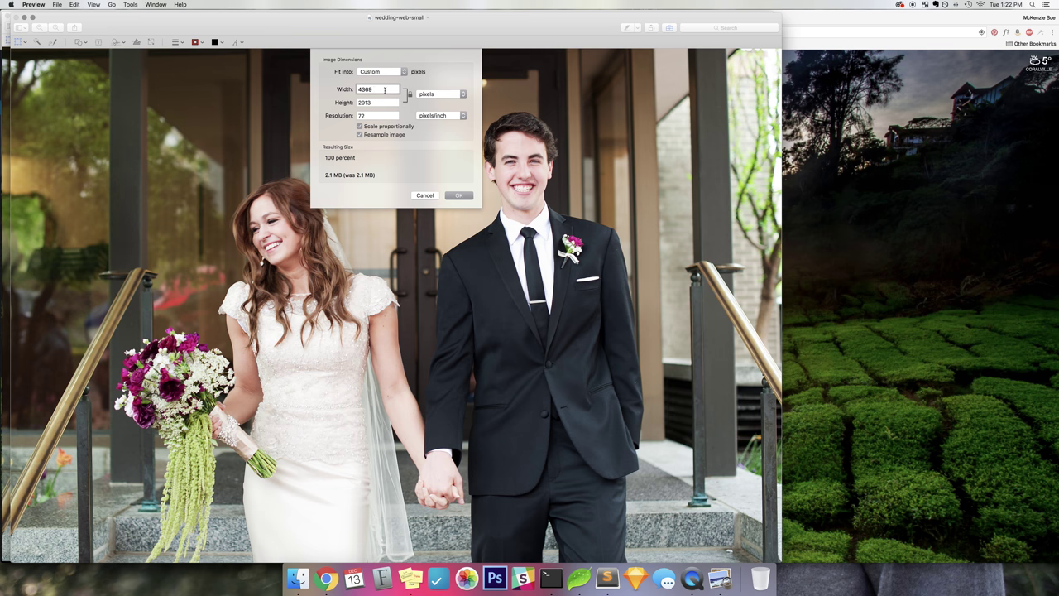
pyautogui.click(436, 94)
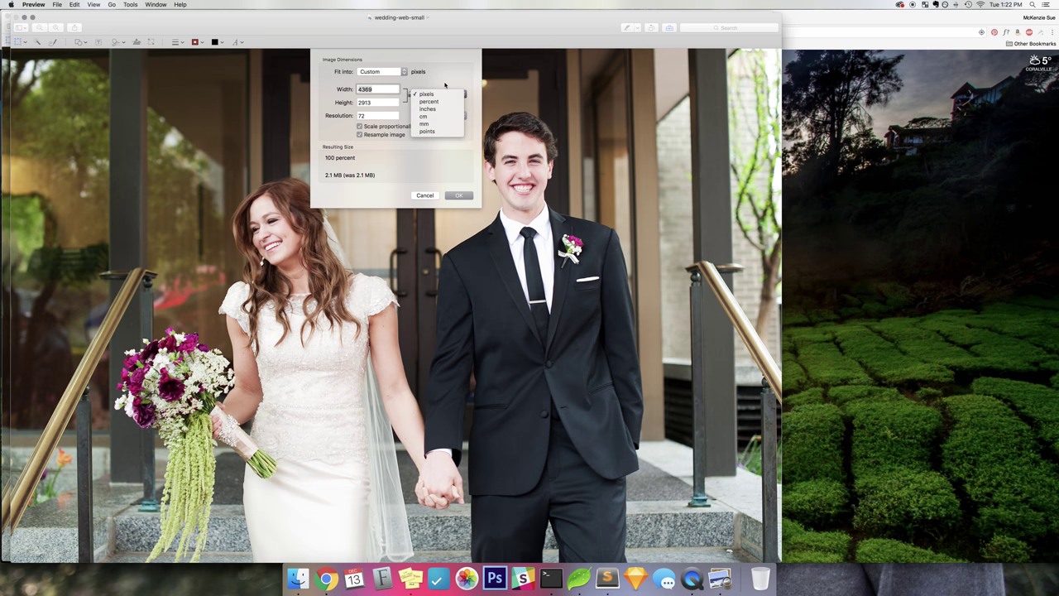
pyautogui.click(426, 95)
pyautogui.write('3000')
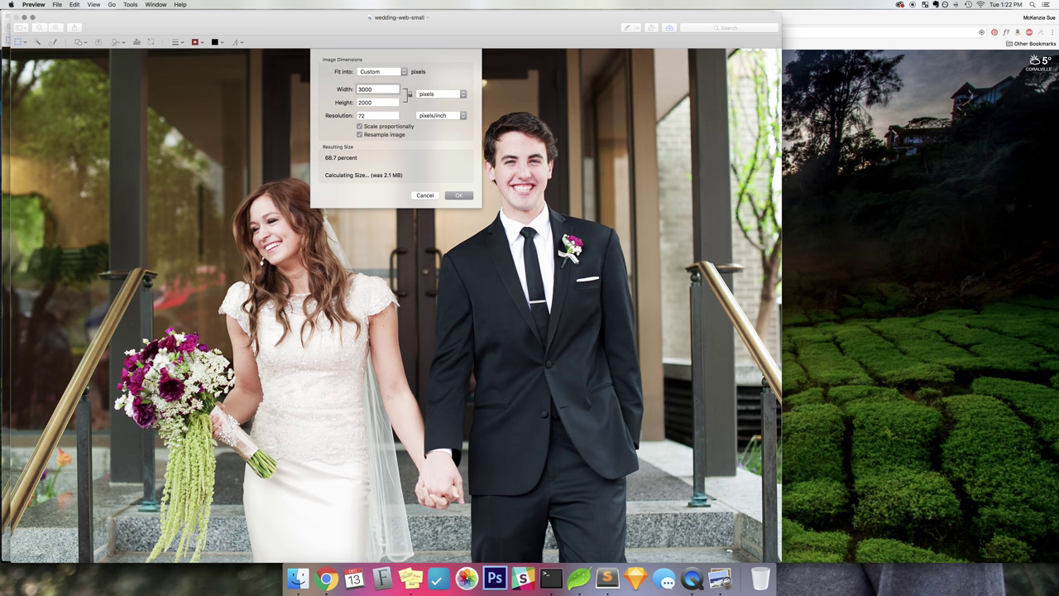
pyautogui.press('Return')
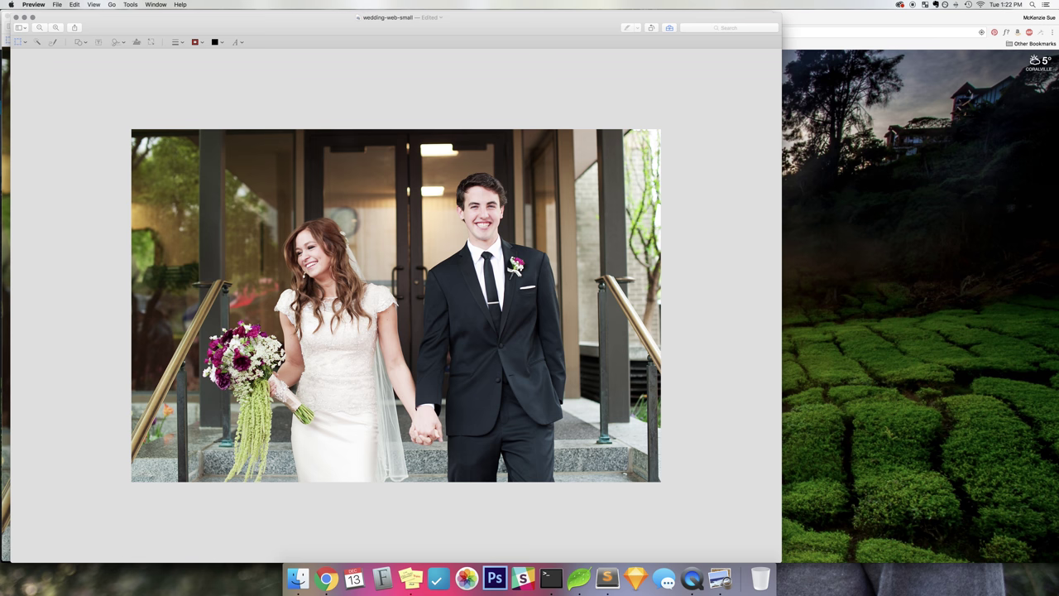
pyautogui.press('super+s')
pyautogui.click(57, 4)
pyautogui.click(129, 525)
# Switch to Finder to check the size of wedding-web-small, and open the original 005.jpg from the Desktop in Preview
pyautogui.click(297, 578)
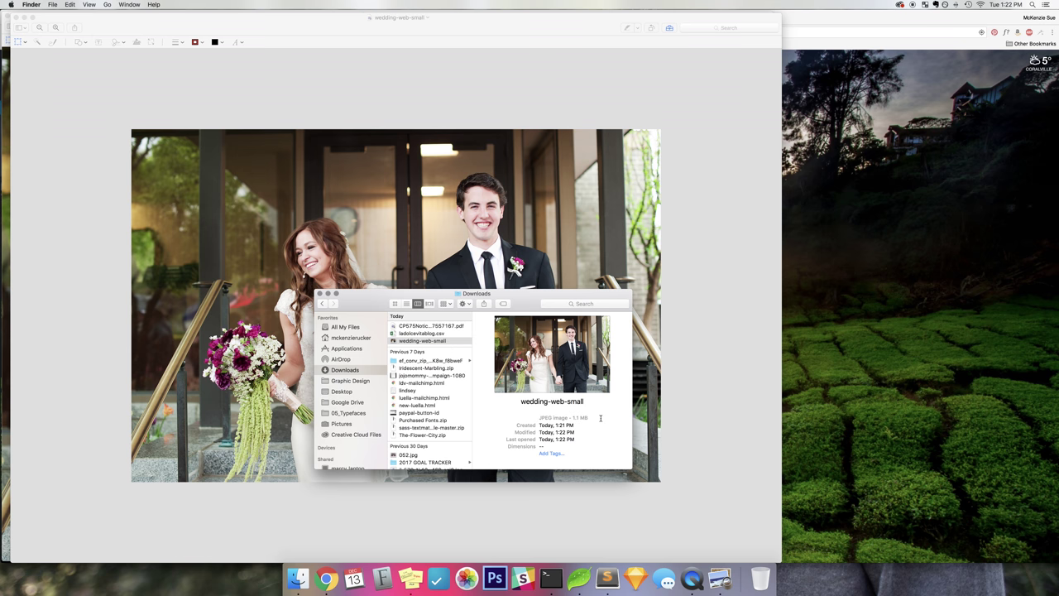
pyautogui.press('super+h')
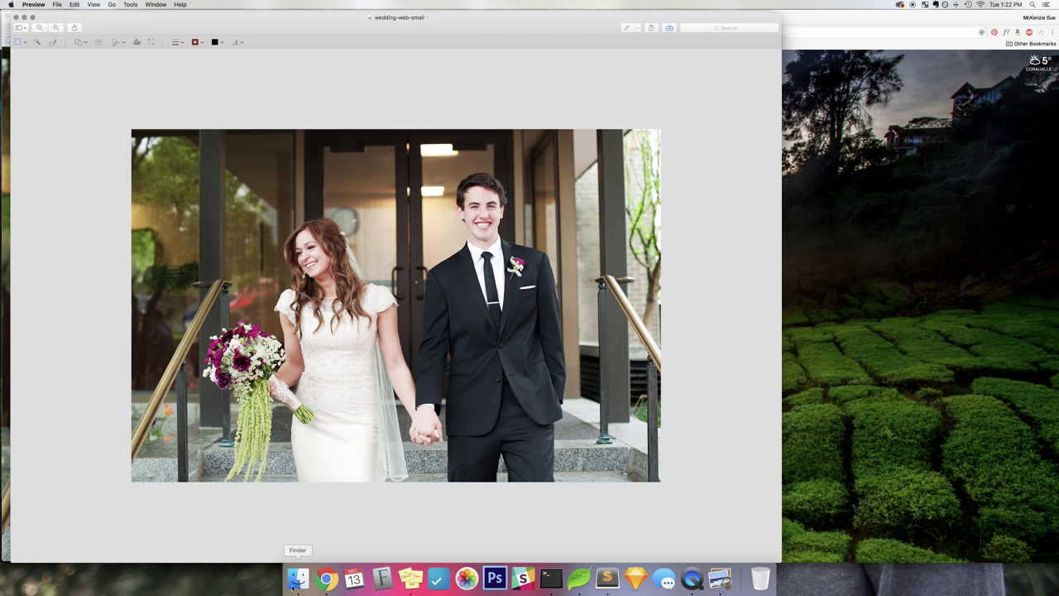
pyautogui.click(297, 578)
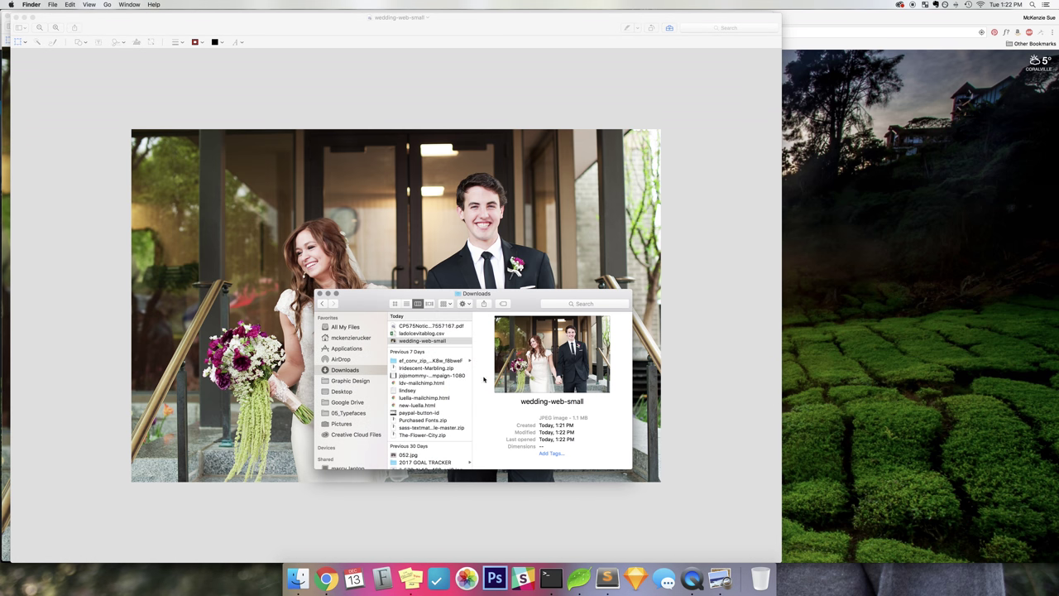
pyautogui.click(342, 391)
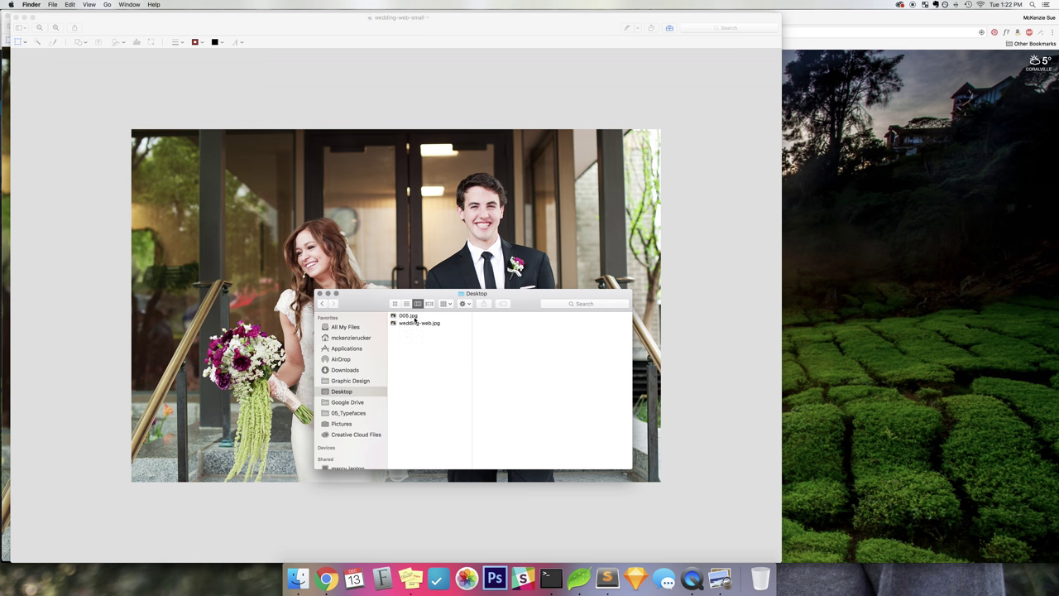
pyautogui.doubleClick(413, 317)
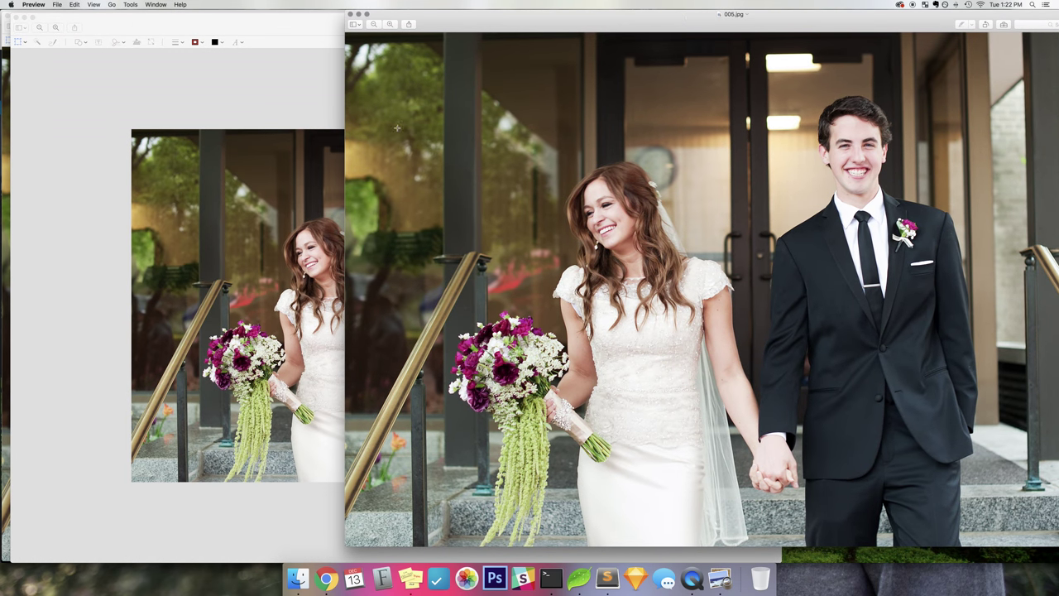
# Narrow the wedding-web-small and 005.jpg windows so both photos sit side by side for a visual quality comparison
pyautogui.click(200, 225)
pyautogui.scroll(3, 218, 216)
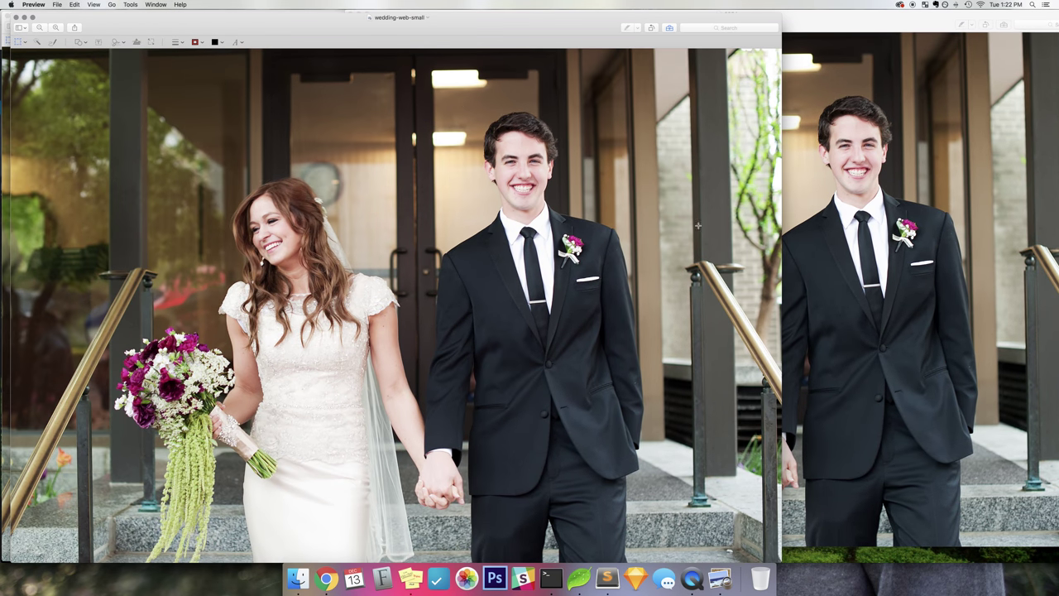
pyautogui.moveTo(781, 436); pyautogui.dragTo(570, 414)
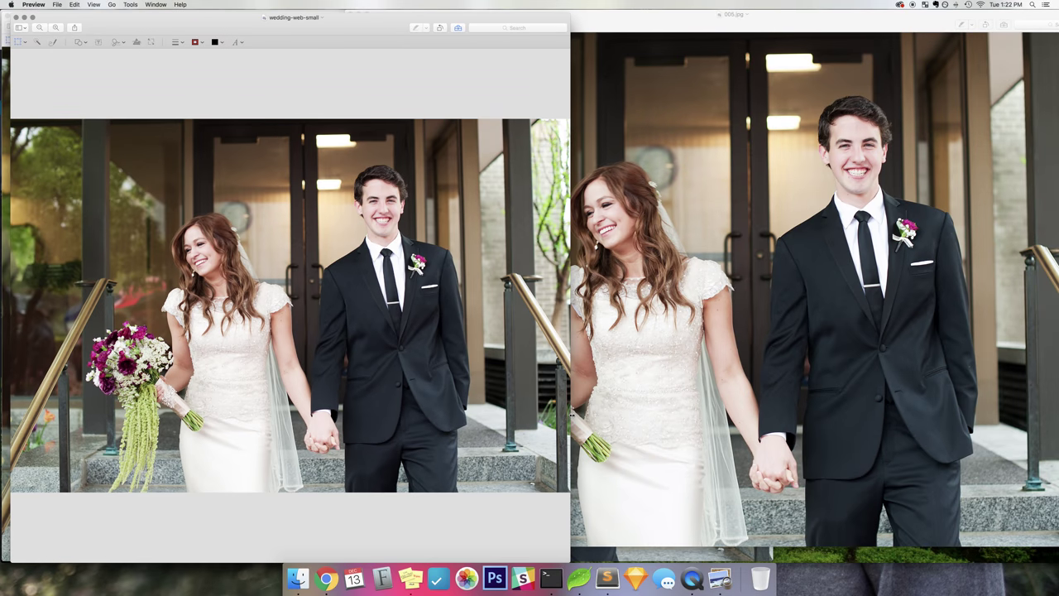
pyautogui.click(688, 401)
pyautogui.moveTo(347, 372); pyautogui.dragTo(568, 383)
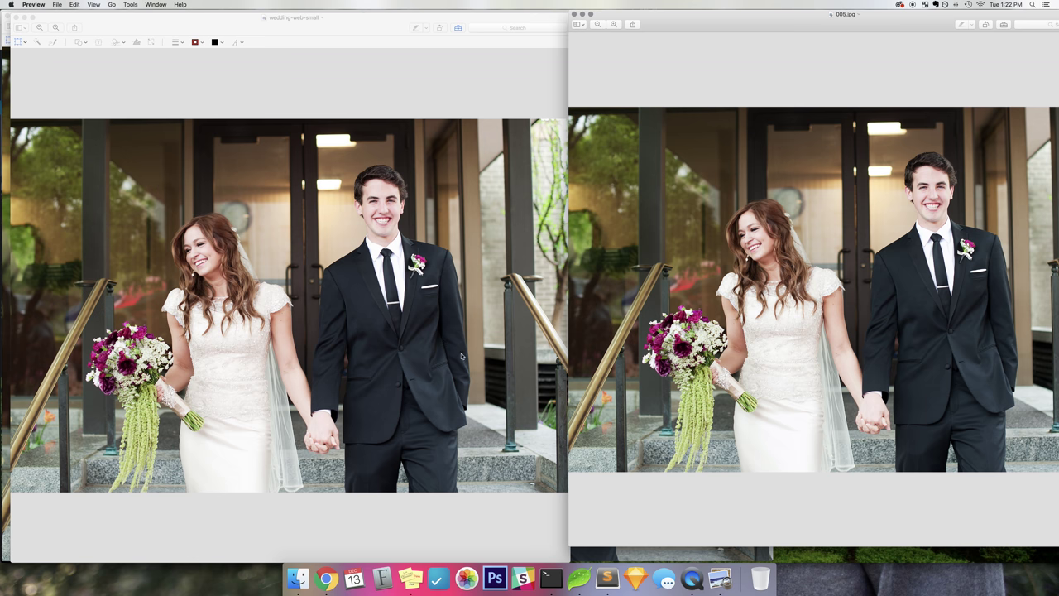
# Switch to Finder and compare the file size of 005.jpg with that of wedding-web-small in Downloads
pyautogui.click(298, 578)
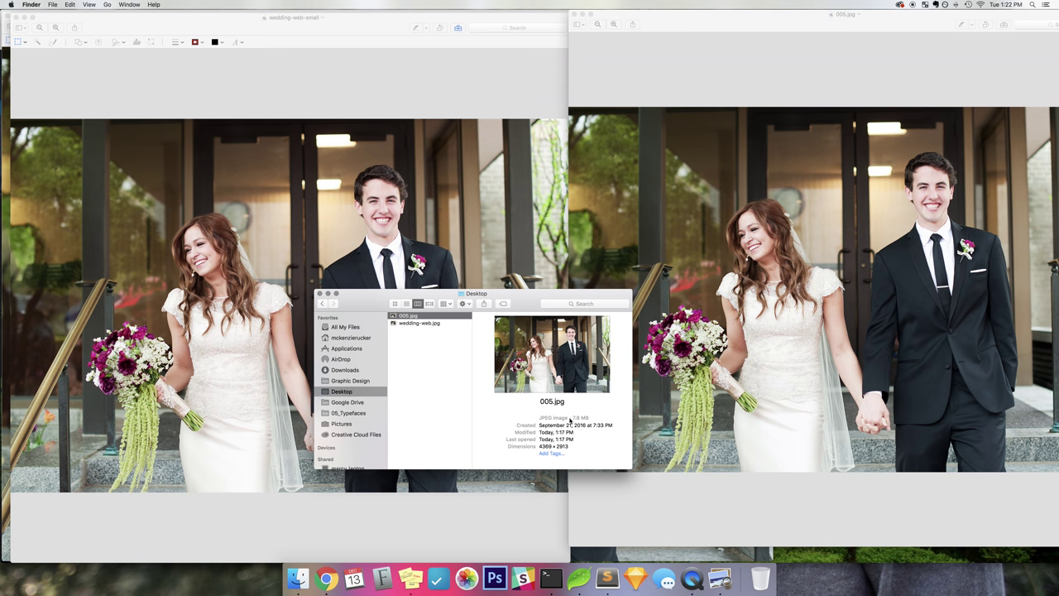
pyautogui.click(336, 370)
pyautogui.click(430, 340)
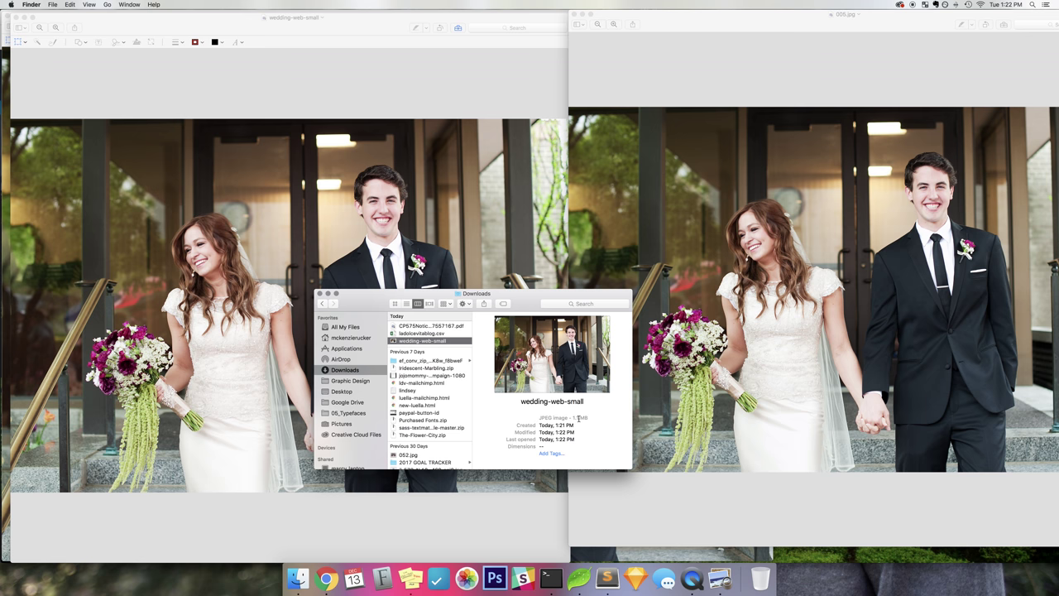
pyautogui.moveTo(589, 418); pyautogui.dragTo(574, 418)
pyautogui.click(592, 418)
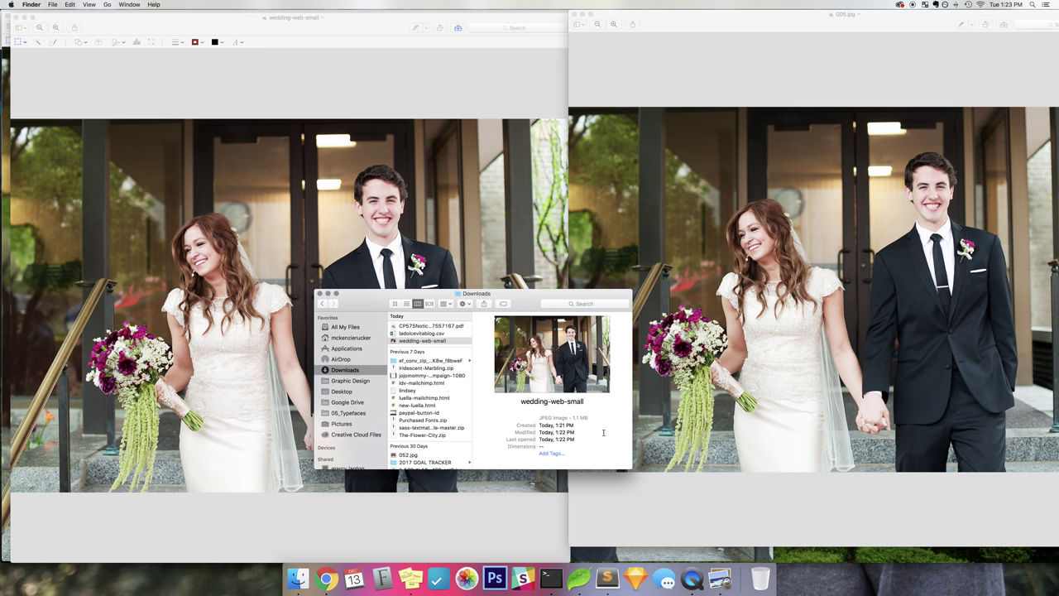